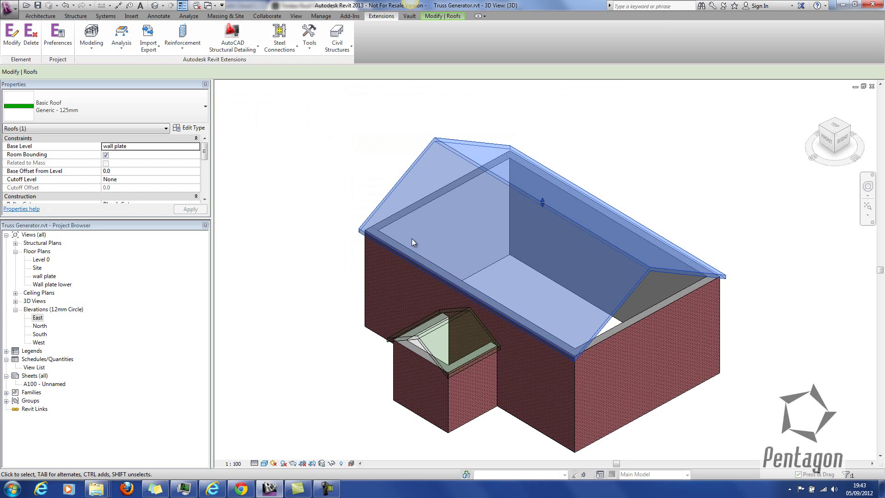
# Deselect the roof by clicking an empty spot in the 3D view
pyautogui.click(716, 209)
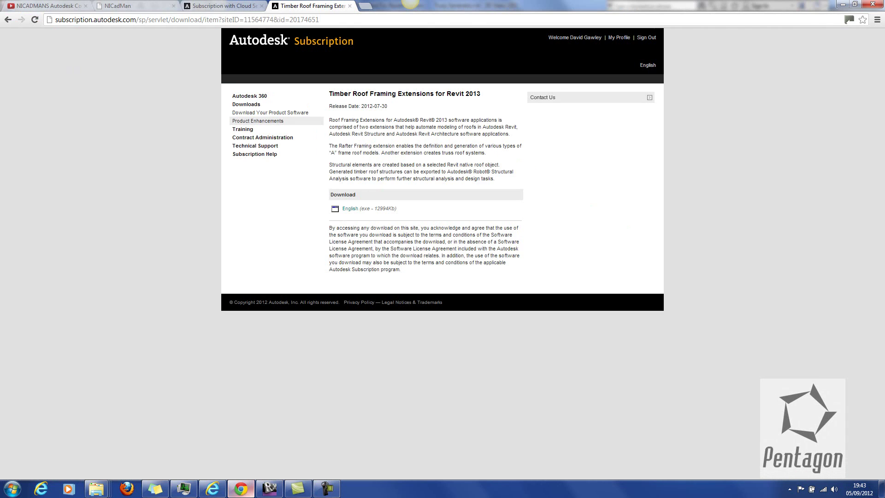
# In the Subscription site, go to Product Enhancements and open the Timber Roof Framing Extensions for Revit 2013 page
pyautogui.click(241, 488)
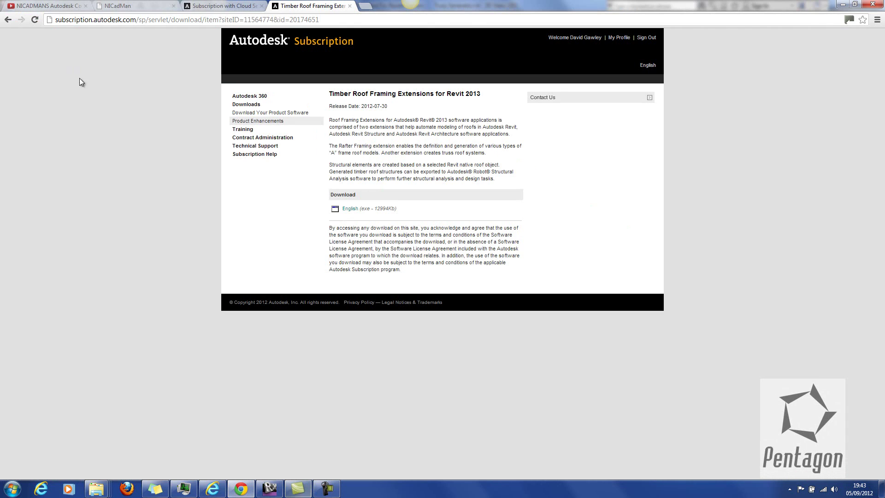
pyautogui.click(8, 21)
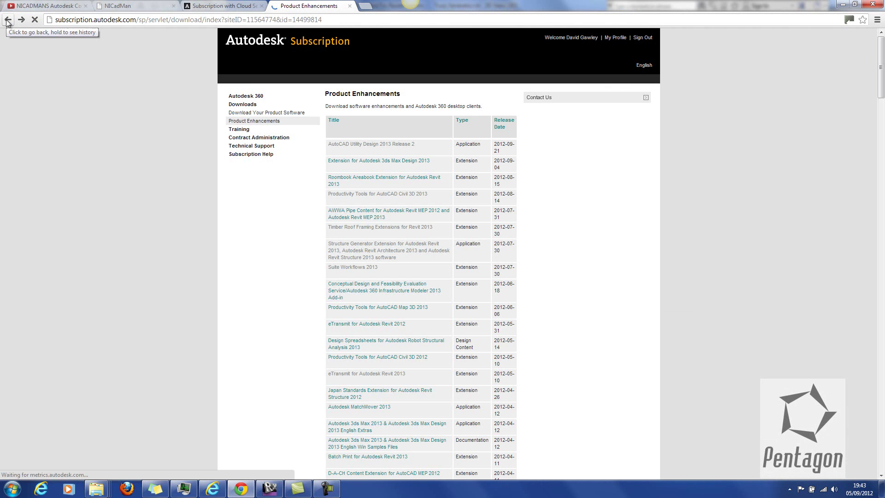
pyautogui.click(7, 20)
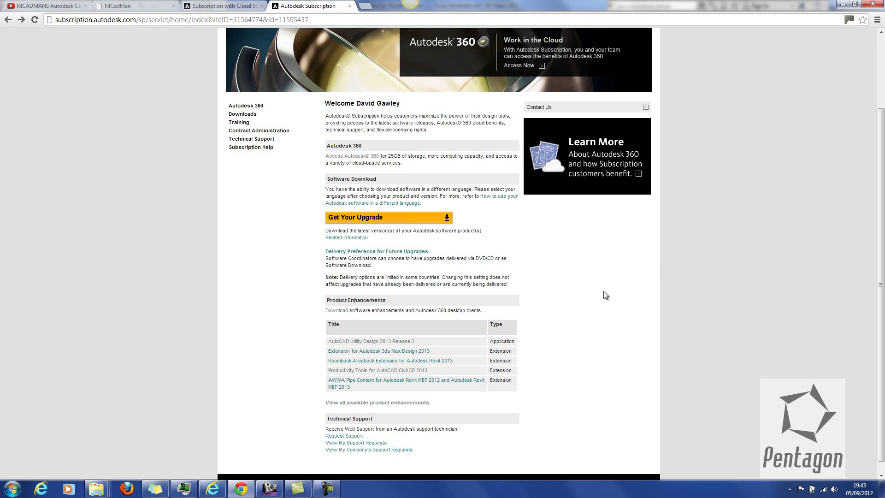
pyautogui.click(341, 313)
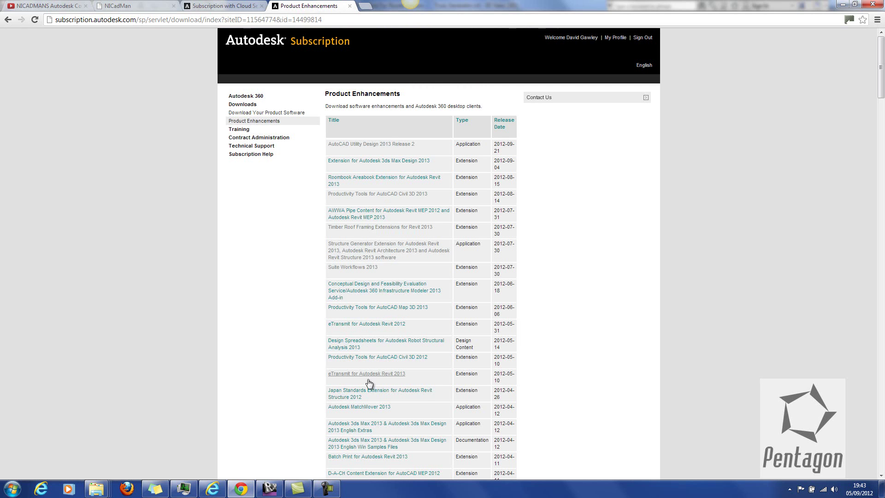
pyautogui.click(349, 228)
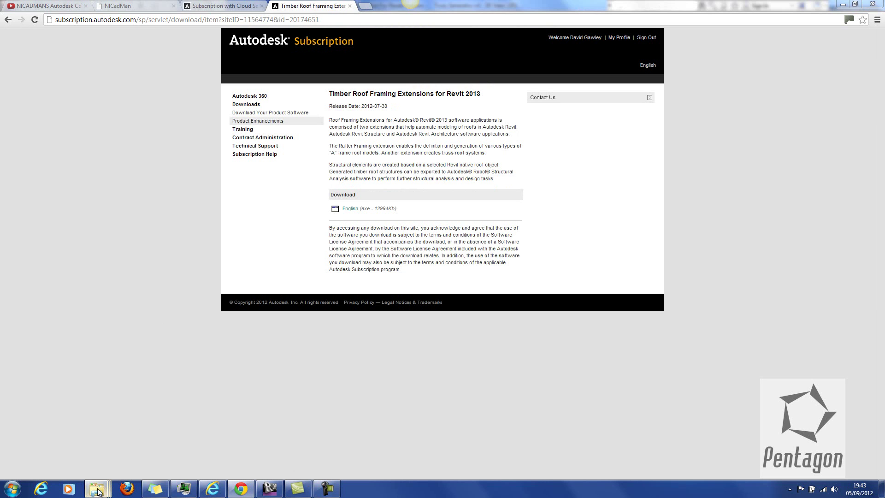
# Confirm timber_roof_framing_2013.exe is in the Downloads folder, then minimize that window
pyautogui.moveTo(97, 488)
pyautogui.click(252, 456)
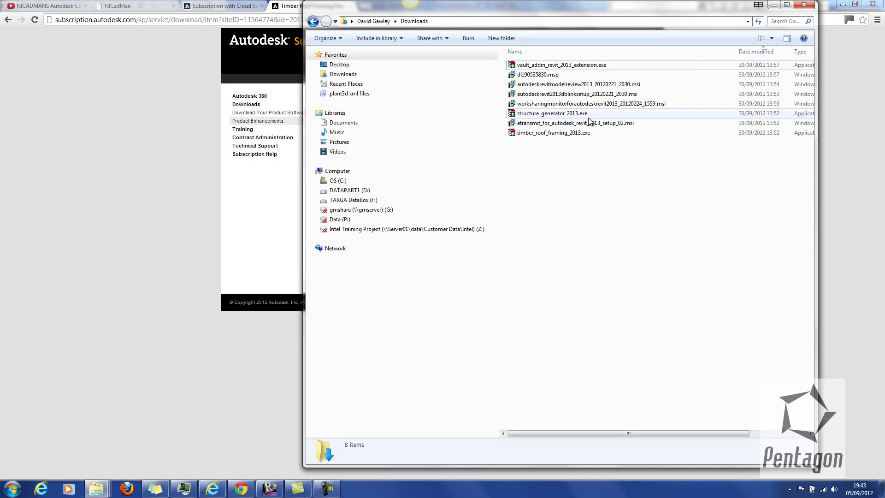
pyautogui.click(775, 6)
# Back in Revit, select the main roof and open the Extensions Modeling generator list
pyautogui.click(843, 4)
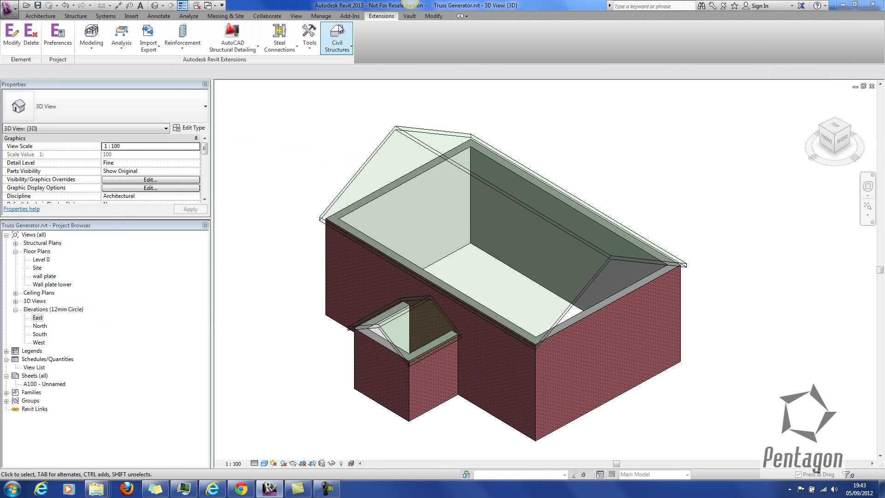
pyautogui.click(90, 51)
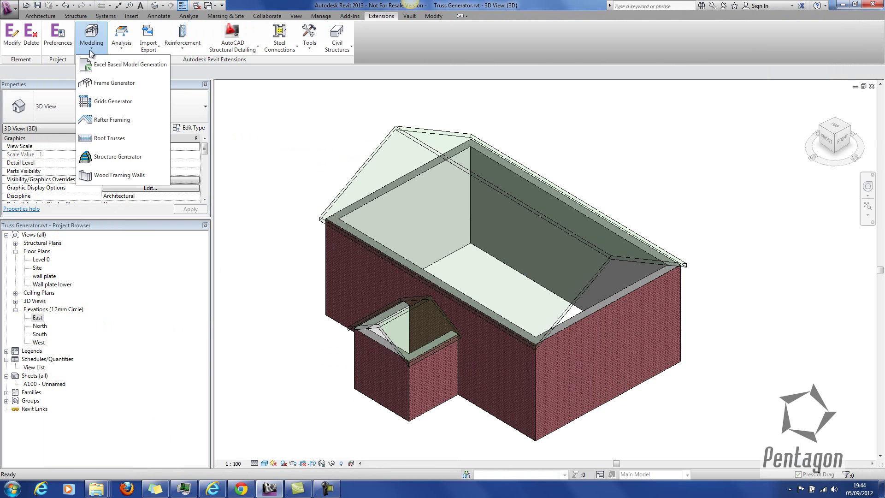
pyautogui.click(279, 7)
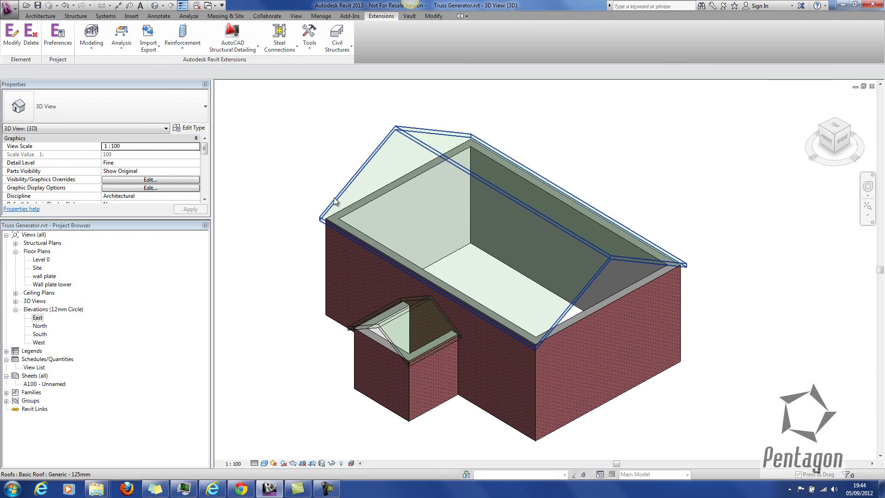
pyautogui.moveTo(344, 206)
pyautogui.keyDown('shift'); pyautogui.mouseDown(button='middle')
pyautogui.moveTo(351, 236)
pyautogui.moveTo(326, 198)
pyautogui.moveTo(343, 195)
pyautogui.mouseUp(button='middle'); pyautogui.keyUp('shift')
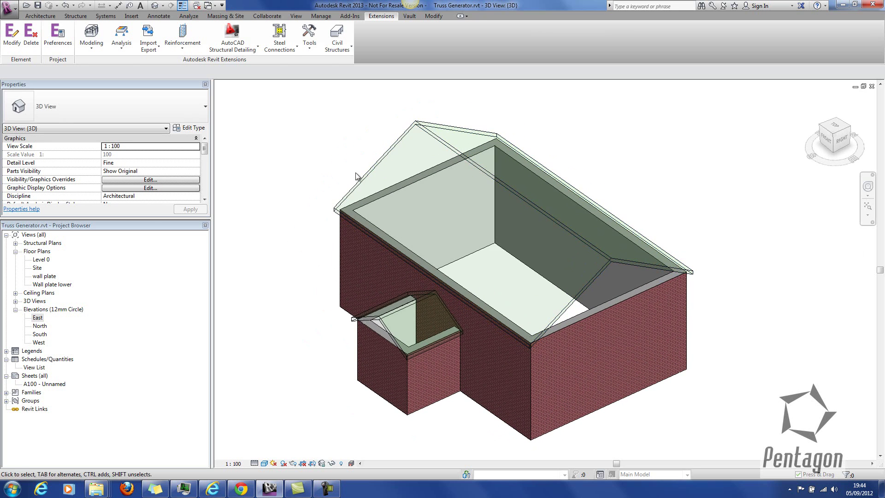
pyautogui.click(369, 172)
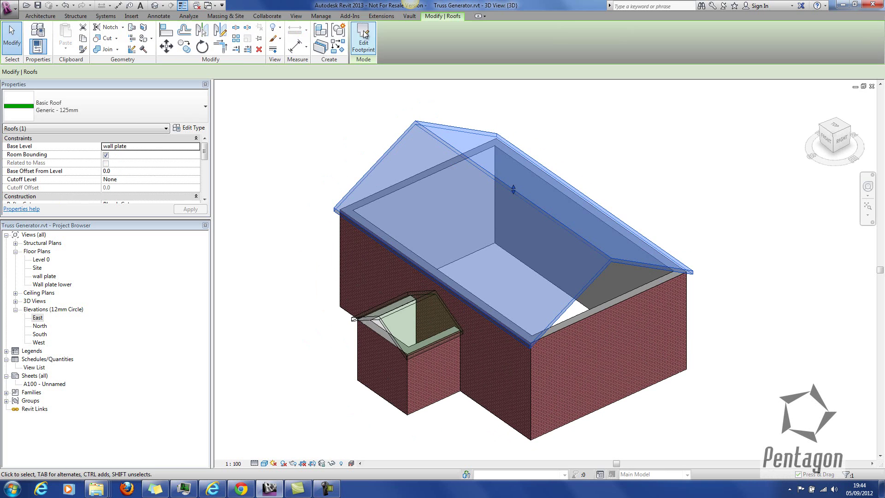
pyautogui.click(378, 15)
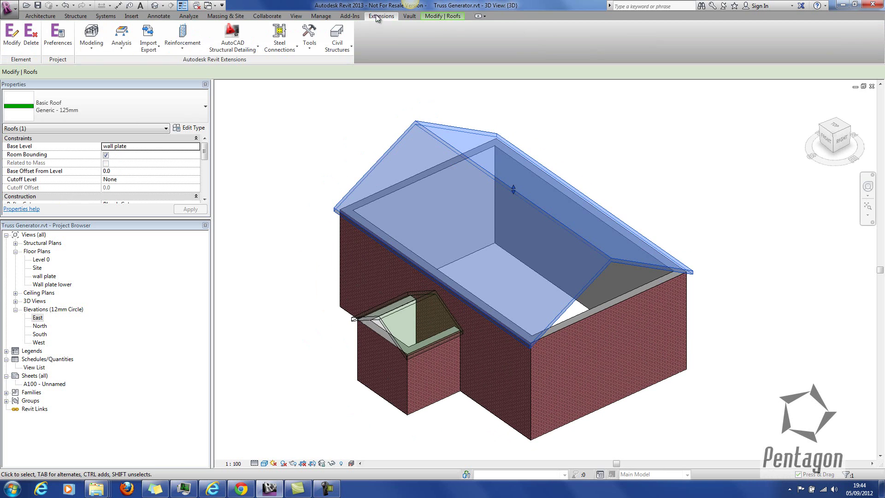
pyautogui.click(91, 52)
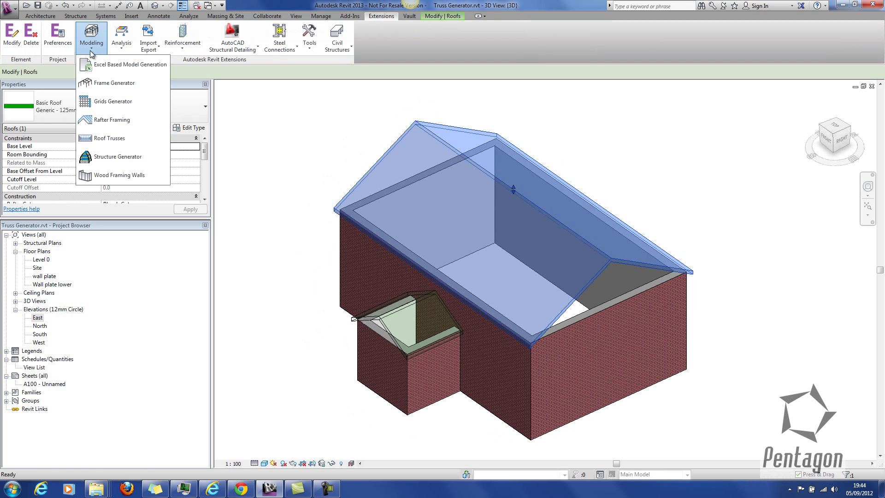
# Launch Roof Trusses for the main roof and set the wall plate type to 140 x 50 mm
pyautogui.click(106, 142)
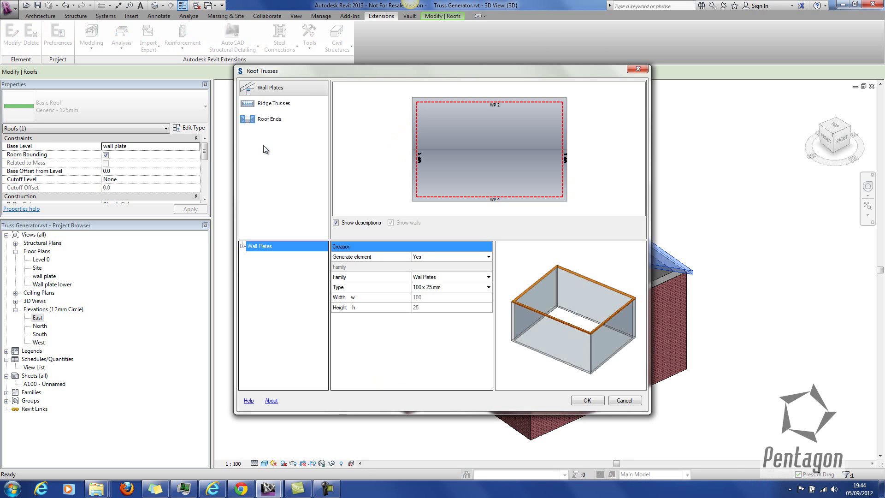
pyautogui.click(288, 106)
pyautogui.click(273, 121)
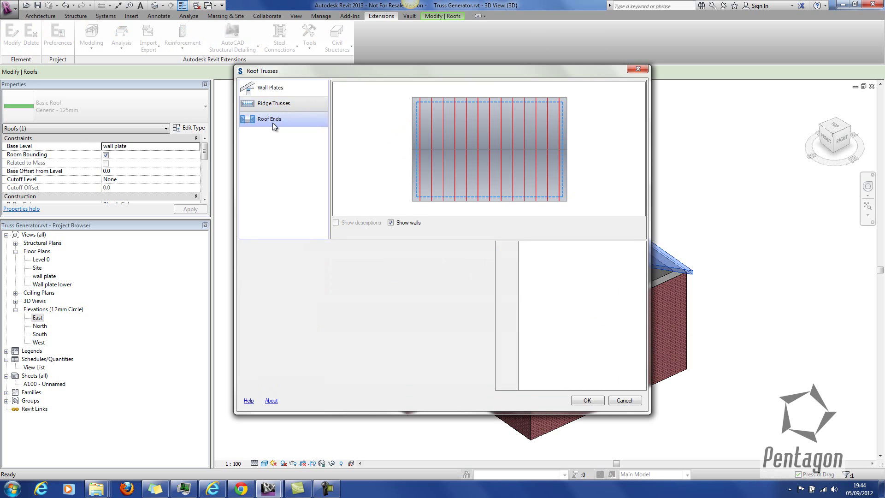
pyautogui.click(279, 88)
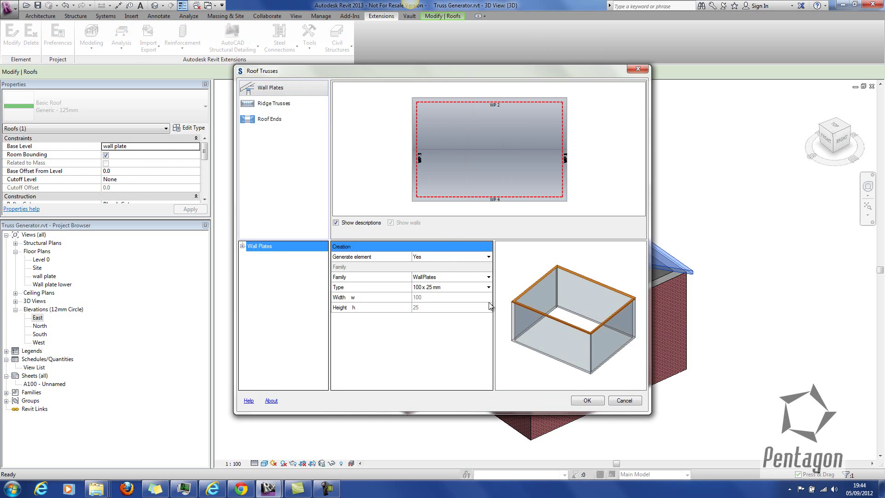
pyautogui.click(488, 287)
pyautogui.click(489, 288)
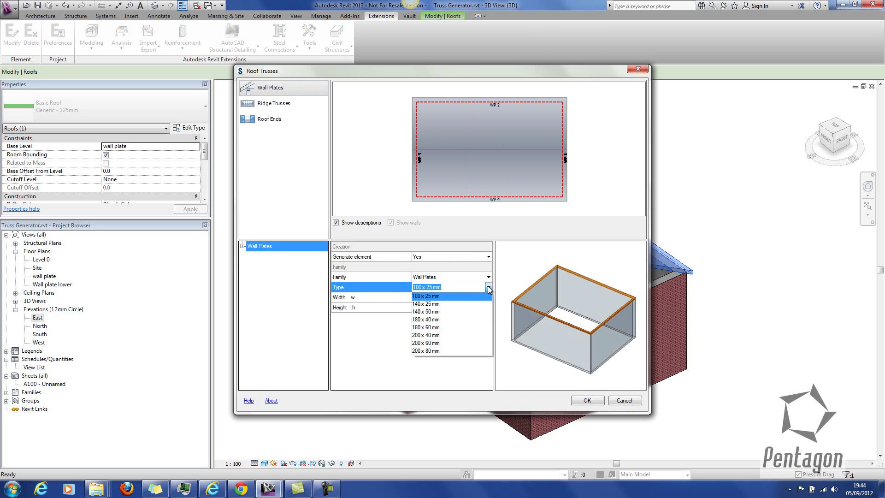
pyautogui.click(438, 312)
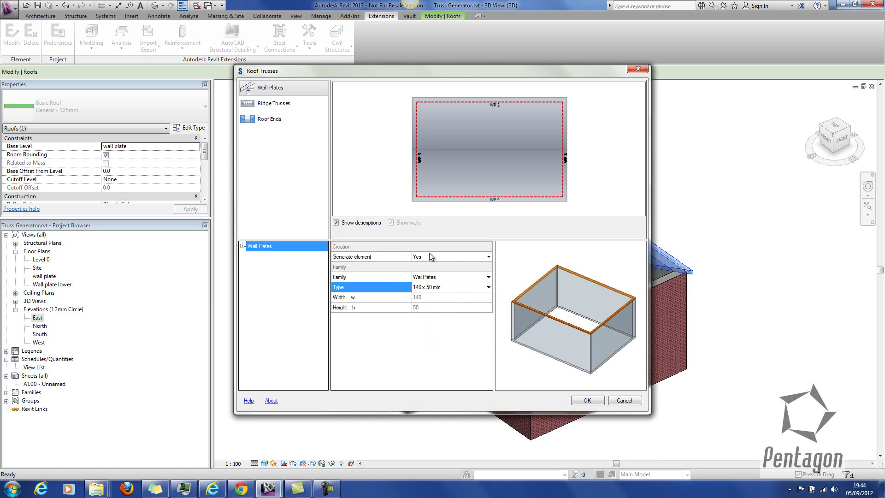
# On Ridge Trusses, try the Fink 04 Panel and Howe truss families
pyautogui.click(275, 106)
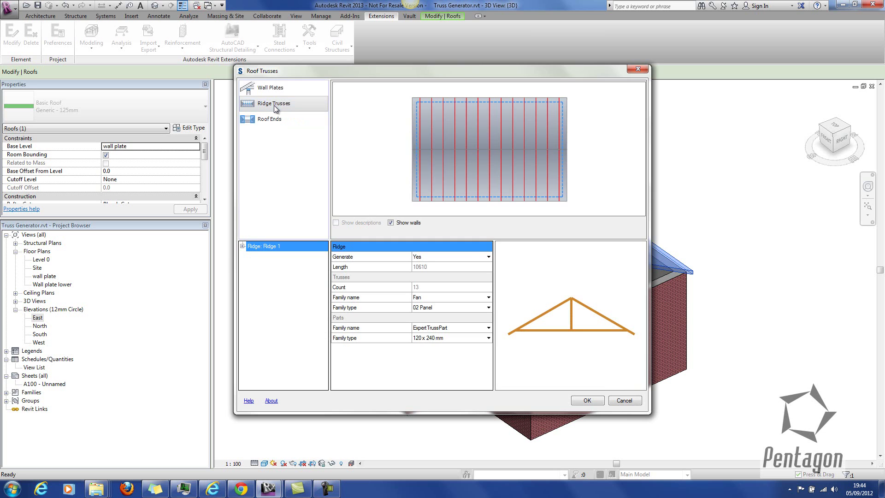
pyautogui.click(487, 298)
pyautogui.click(487, 298)
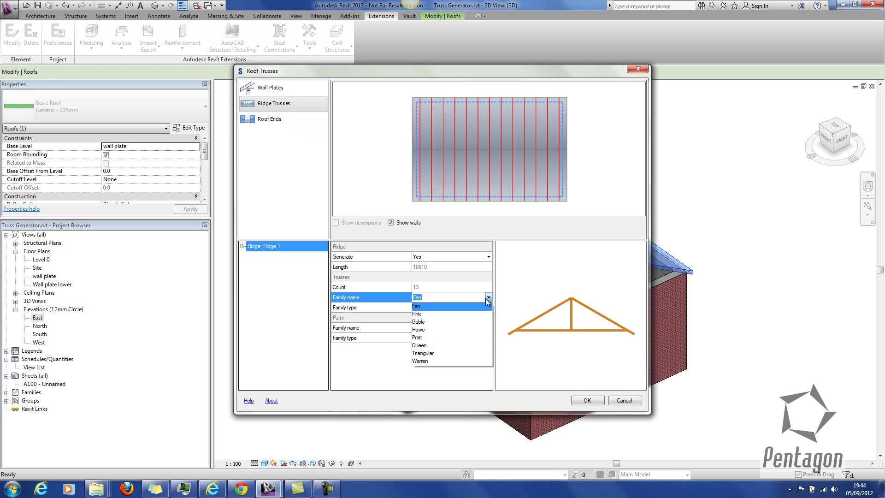
pyautogui.click(463, 314)
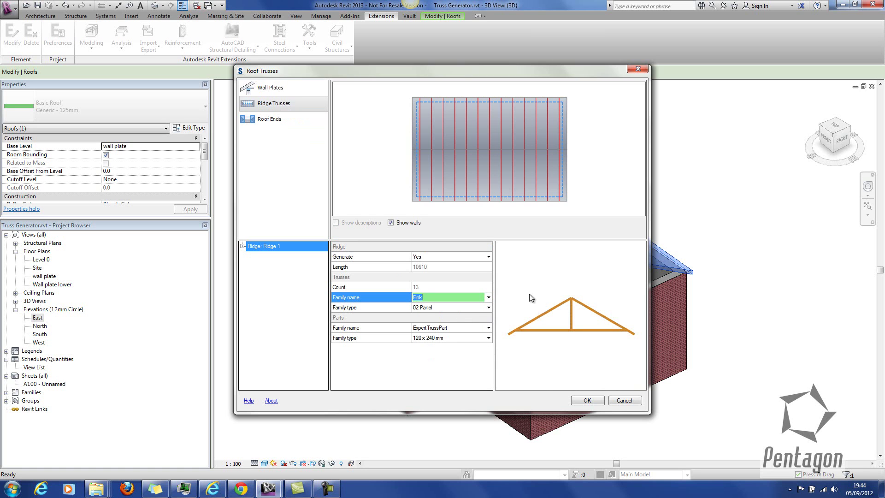
pyautogui.click(475, 309)
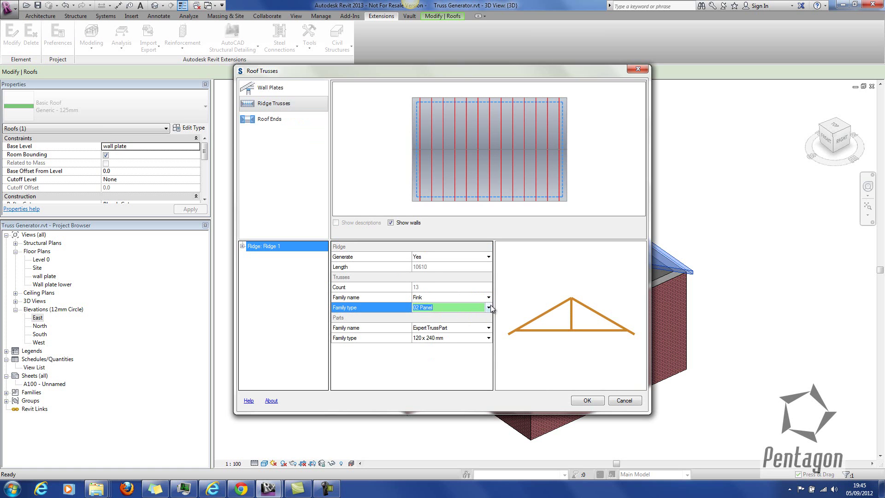
pyautogui.click(489, 308)
pyautogui.click(454, 328)
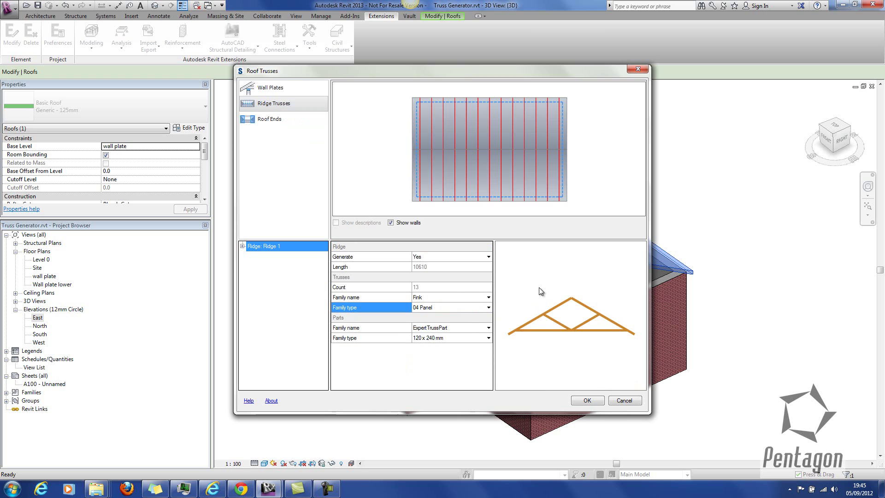
pyautogui.click(489, 297)
pyautogui.click(489, 297)
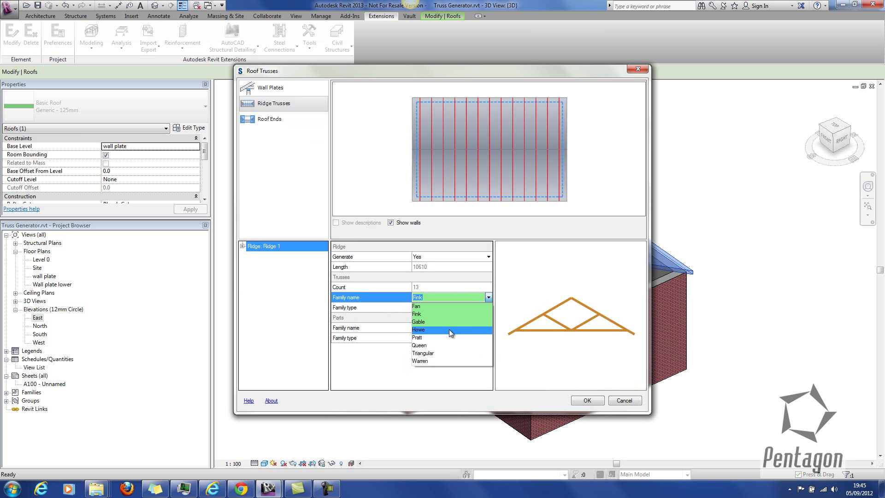
pyautogui.click(488, 314)
pyautogui.click(490, 309)
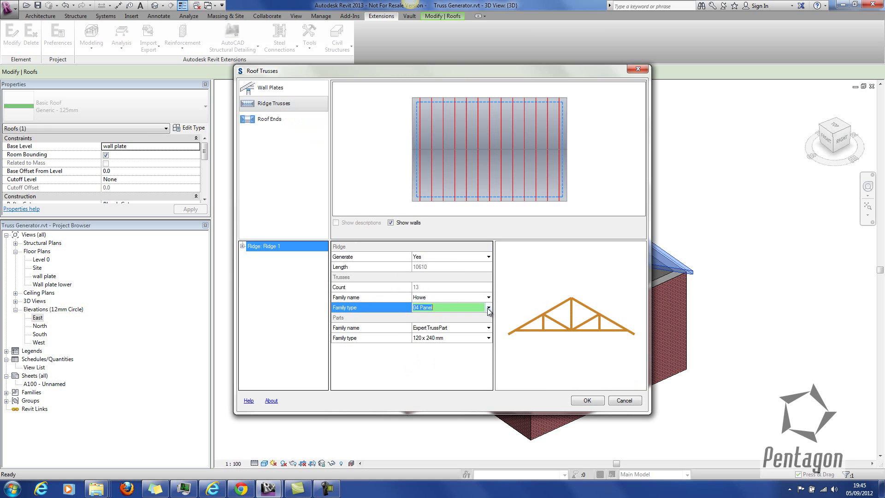
pyautogui.click(491, 299)
pyautogui.click(488, 298)
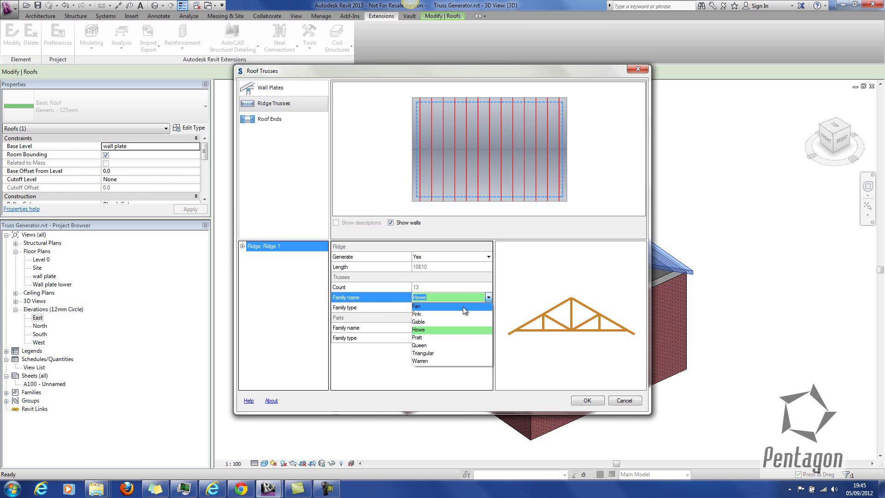
pyautogui.click(490, 310)
# Set the ridge trusses to Fan, 02 Panel, with 50 x 140 mm members
pyautogui.click(490, 310)
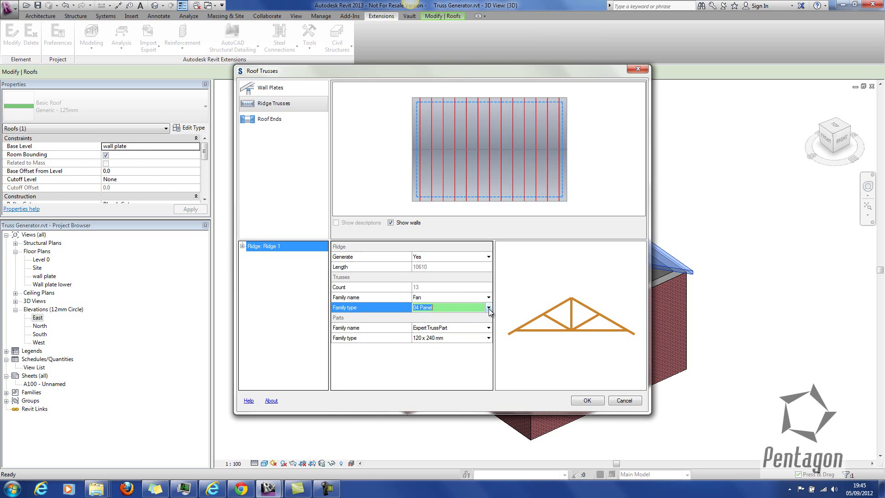
pyautogui.click(489, 309)
pyautogui.click(454, 319)
pyautogui.click(489, 338)
pyautogui.click(489, 338)
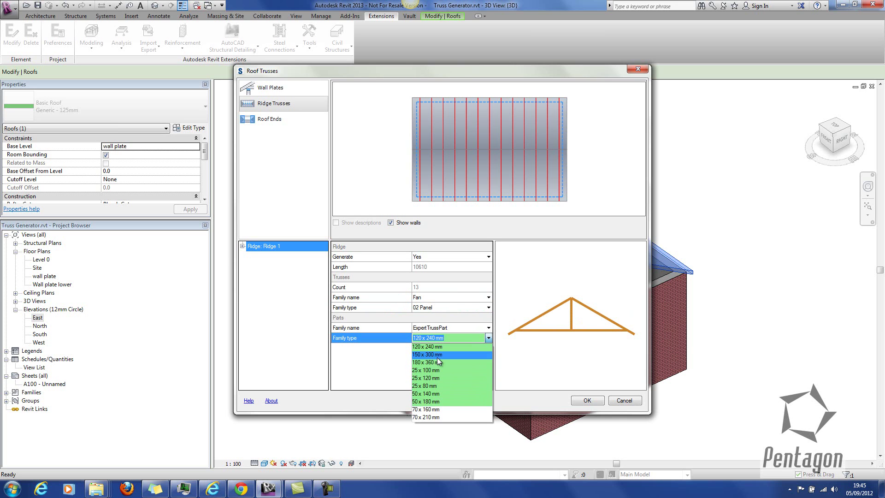
pyautogui.press('Escape')
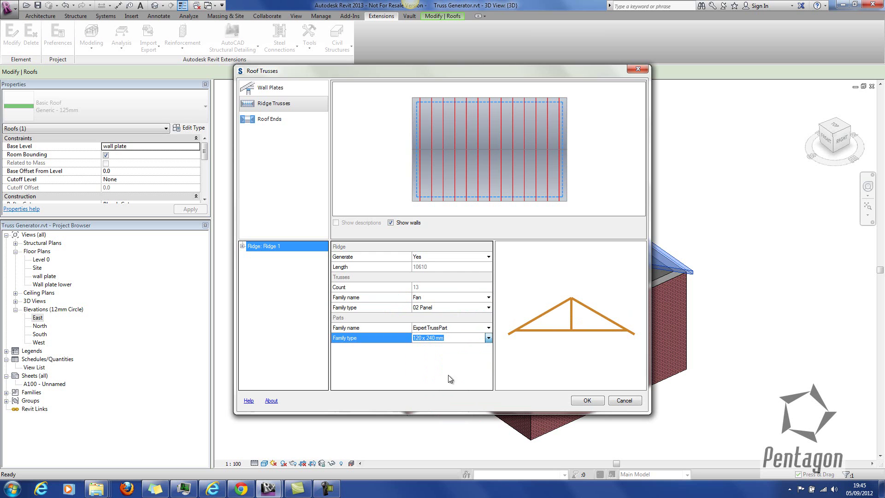
pyautogui.click(268, 124)
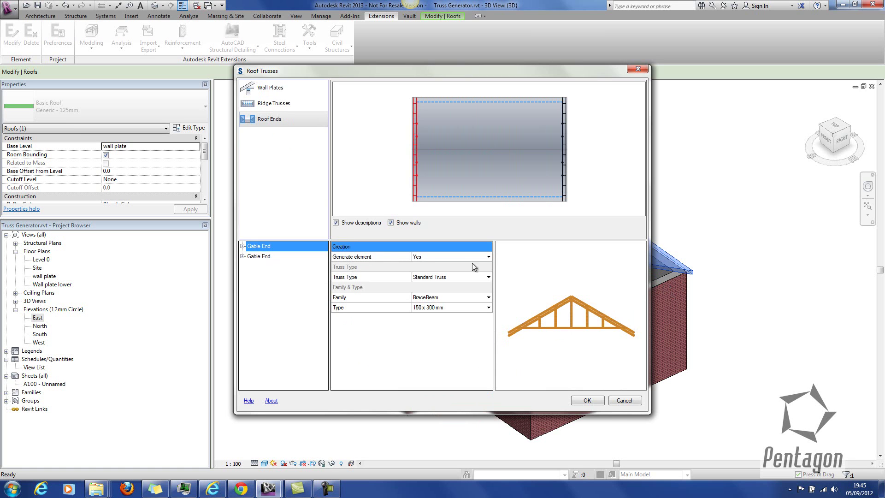
# Set Generate element to No for both Gable End entries and generate the trusses
pyautogui.click(488, 256)
pyautogui.click(488, 256)
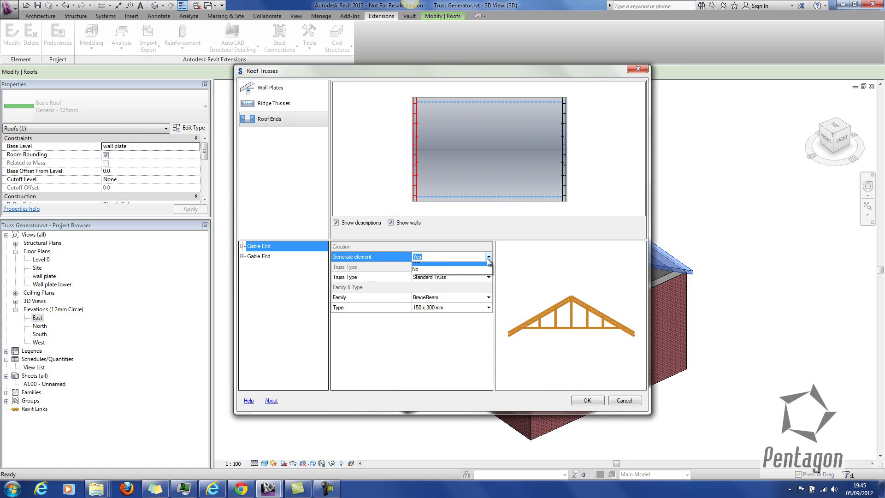
pyautogui.click(424, 272)
pyautogui.click(261, 256)
pyautogui.click(424, 257)
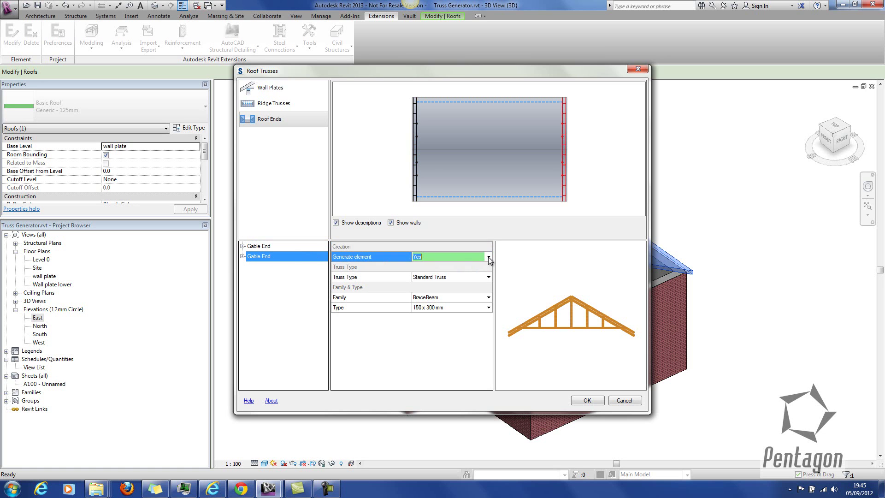
pyautogui.click(488, 256)
pyautogui.click(489, 256)
pyautogui.click(488, 256)
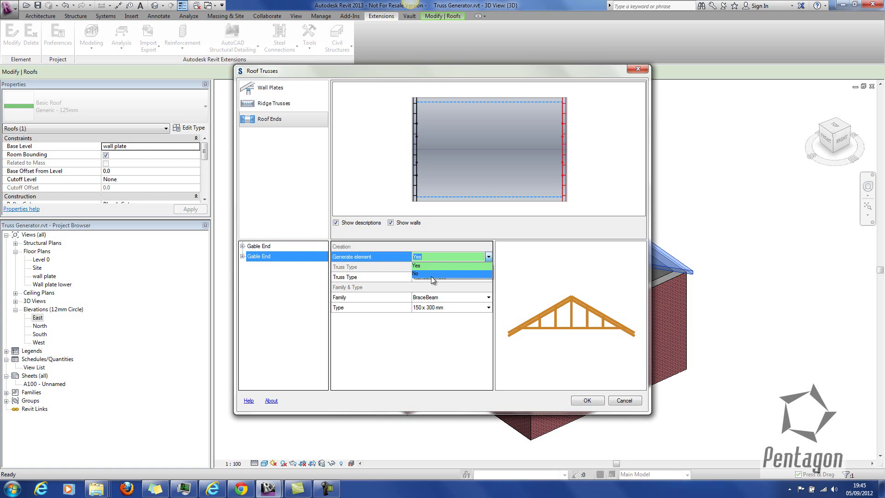
pyautogui.click(418, 264)
pyautogui.click(488, 256)
pyautogui.click(423, 274)
pyautogui.click(594, 400)
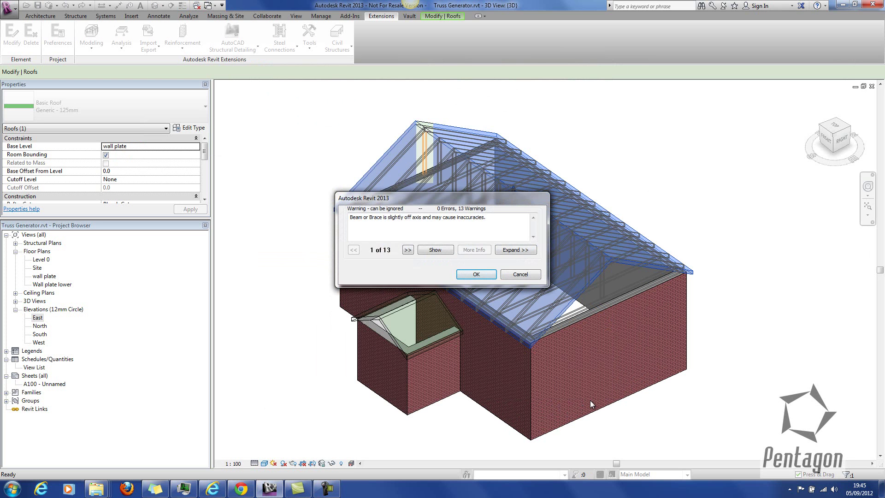
# Dismiss the 13 off-axis warnings, deselect, and bring the porch into view
pyautogui.click(477, 275)
pyautogui.click(677, 198)
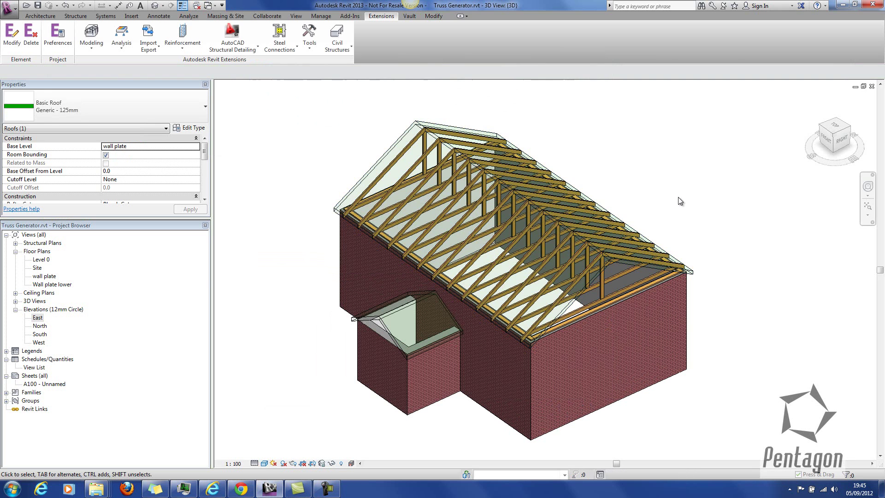
pyautogui.moveTo(490, 360)
pyautogui.keyDown('shift'); pyautogui.mouseDown(button='middle')
pyautogui.moveTo(663, 283)
pyautogui.moveTo(591, 350)
pyautogui.moveTo(579, 335)
pyautogui.moveTo(508, 358)
pyautogui.mouseUp(button='middle'); pyautogui.keyUp('shift')
pyautogui.moveTo(450, 366); pyautogui.dragTo(497, 267, button='middle')
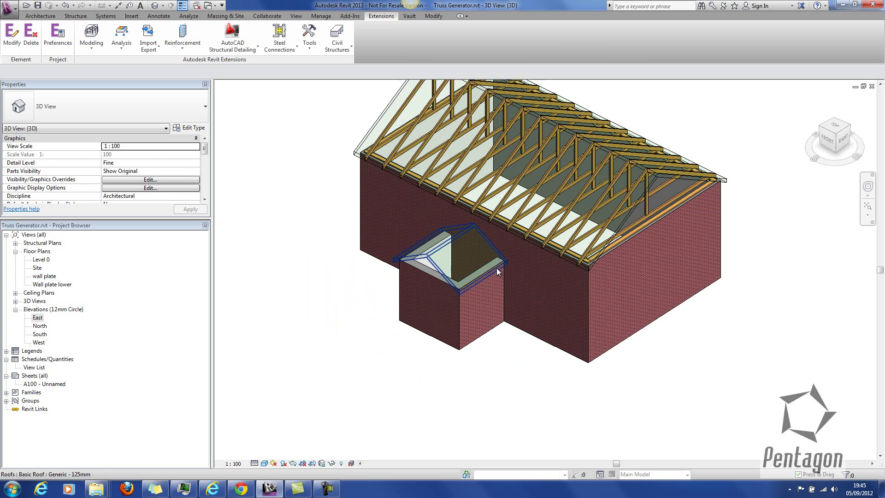
pyautogui.scroll(2, 482, 248)
pyautogui.scroll(1, 482, 248)
# Select the porch roof and launch Rafter Framing from Extensions > Modeling
pyautogui.click(458, 227)
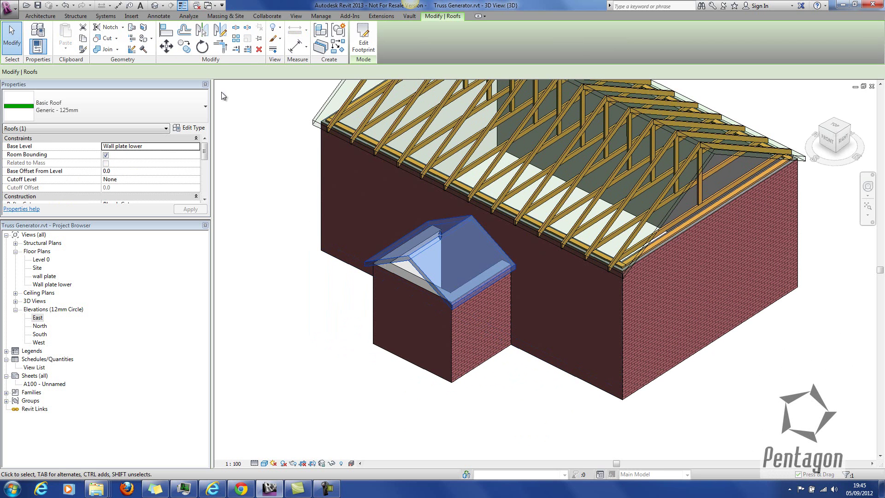
pyautogui.click(381, 16)
pyautogui.click(90, 53)
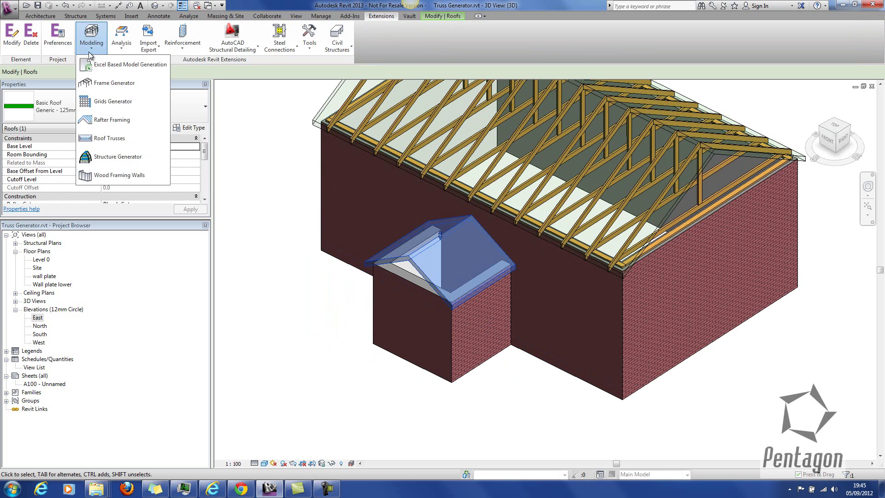
pyautogui.click(112, 121)
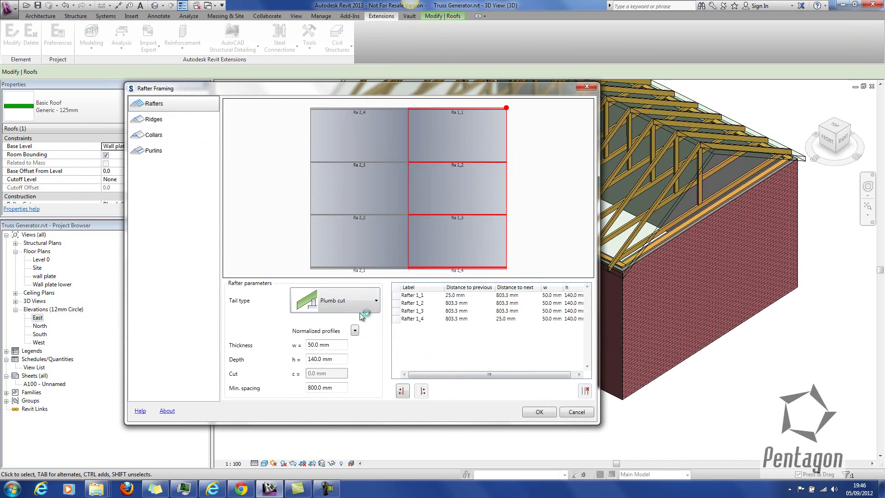
# Add a 100 x 180 mm purlin on each porch slope, 430 mm from the ridge
pyautogui.click(154, 120)
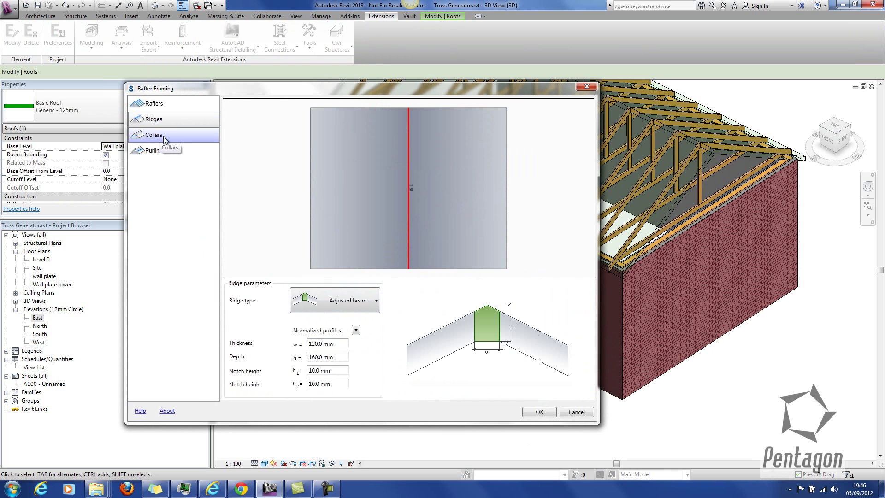
pyautogui.click(163, 136)
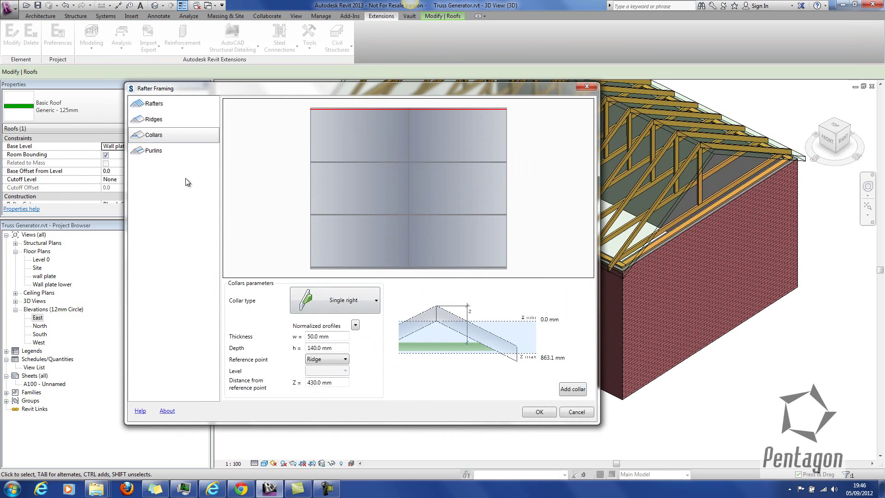
pyautogui.click(165, 153)
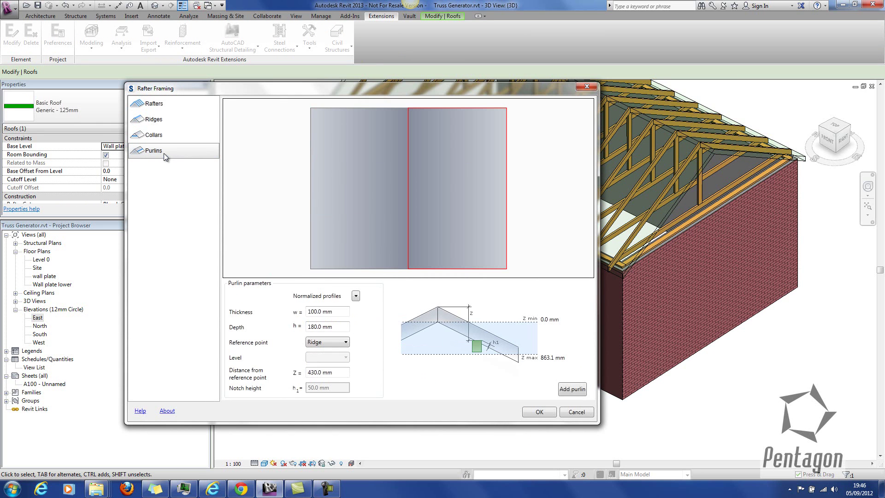
pyautogui.click(571, 390)
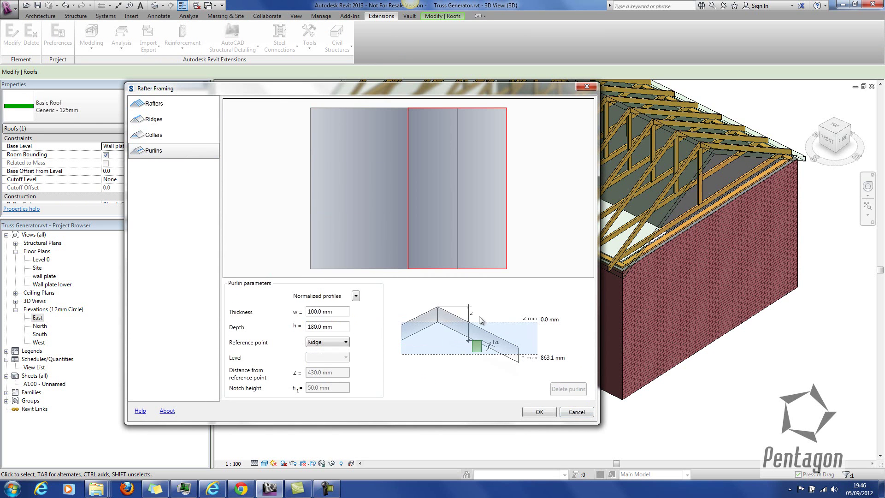
pyautogui.click(377, 214)
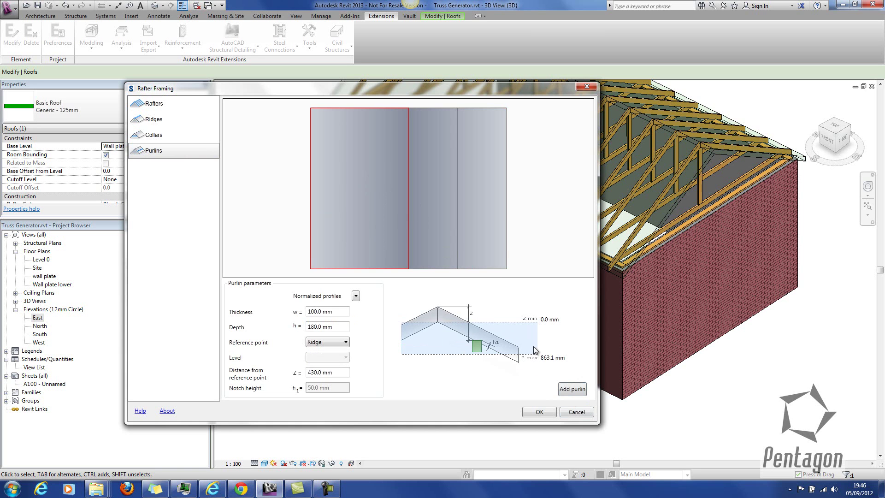
pyautogui.click(573, 392)
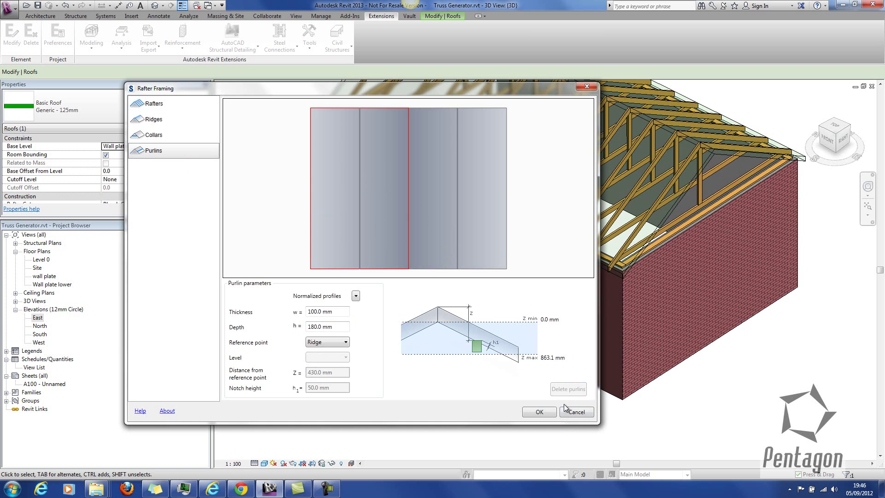
# Generate the porch rafters, ridge and purlins, then view the framing from the front
pyautogui.click(539, 412)
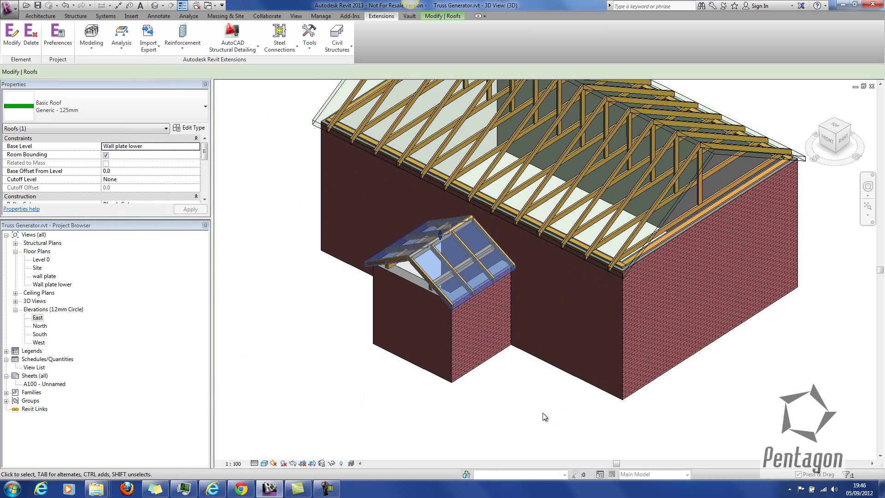
pyautogui.click(545, 414)
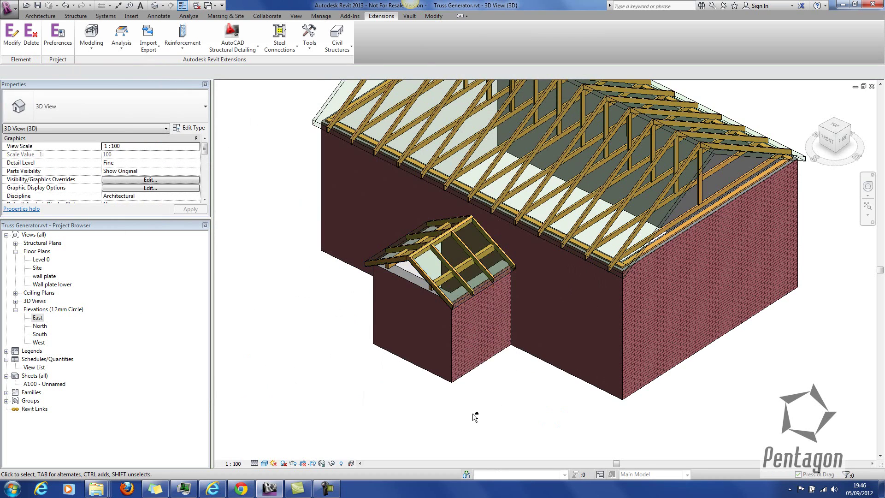
pyautogui.moveTo(474, 415)
pyautogui.keyDown('shift'); pyautogui.mouseDown(button='middle')
pyautogui.moveTo(638, 293)
pyautogui.moveTo(770, 362)
pyautogui.moveTo(502, 391)
pyautogui.moveTo(465, 401)
pyautogui.moveTo(469, 409)
pyautogui.mouseUp(button='middle'); pyautogui.keyUp('shift')
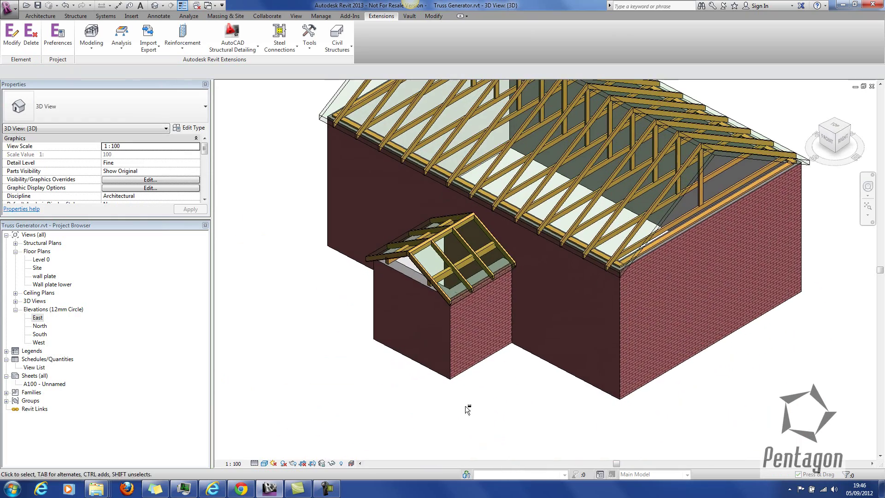
pyautogui.moveTo(376, 188); pyautogui.dragTo(362, 242, button='middle')
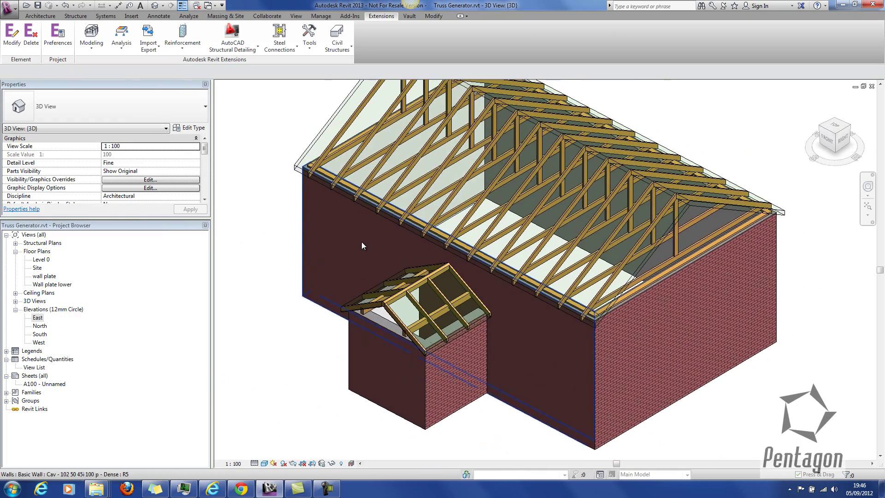